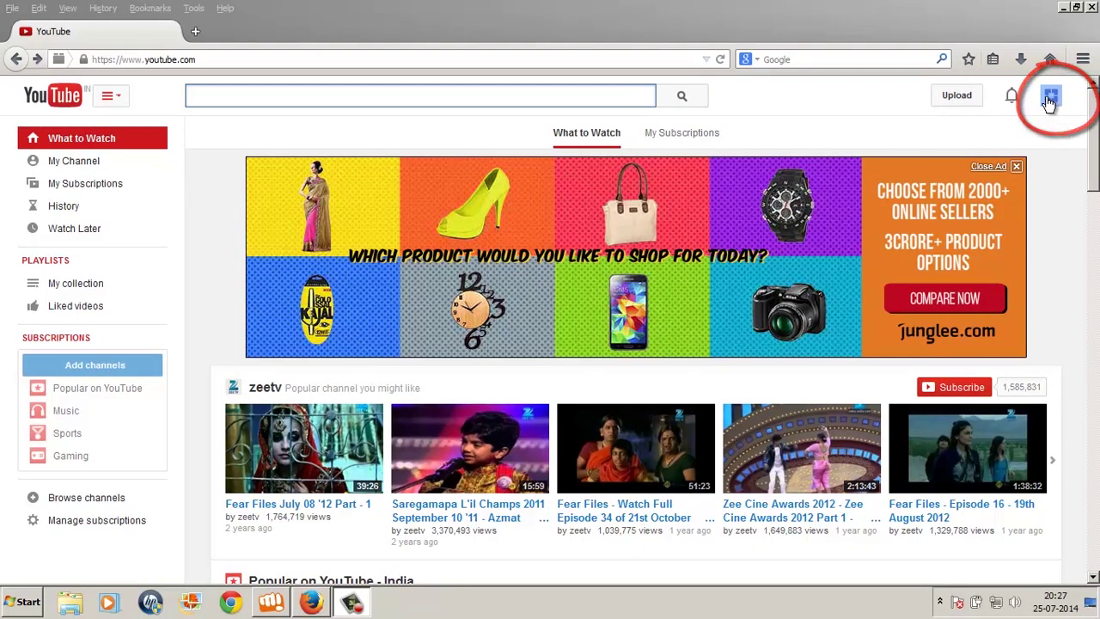
Step: Switch the active YouTube channel from INDIAN FOOD to TheHoweeee and reopen the account menu
{"action": "left_click", "coordinate": [1049, 102]}
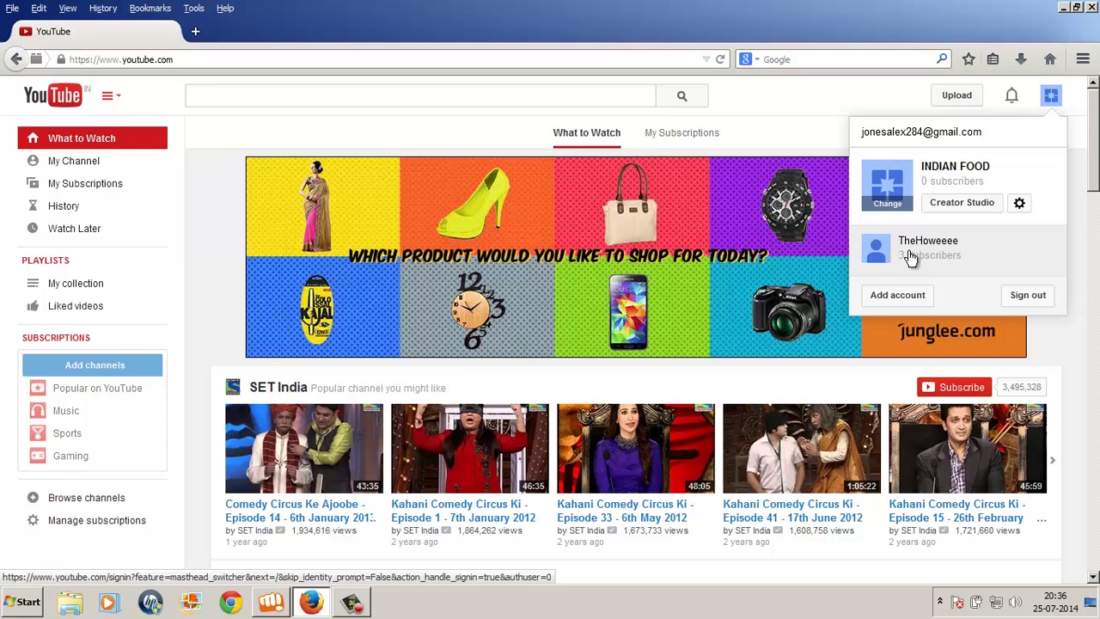
{"action": "left_click", "coordinate": [911, 258]}
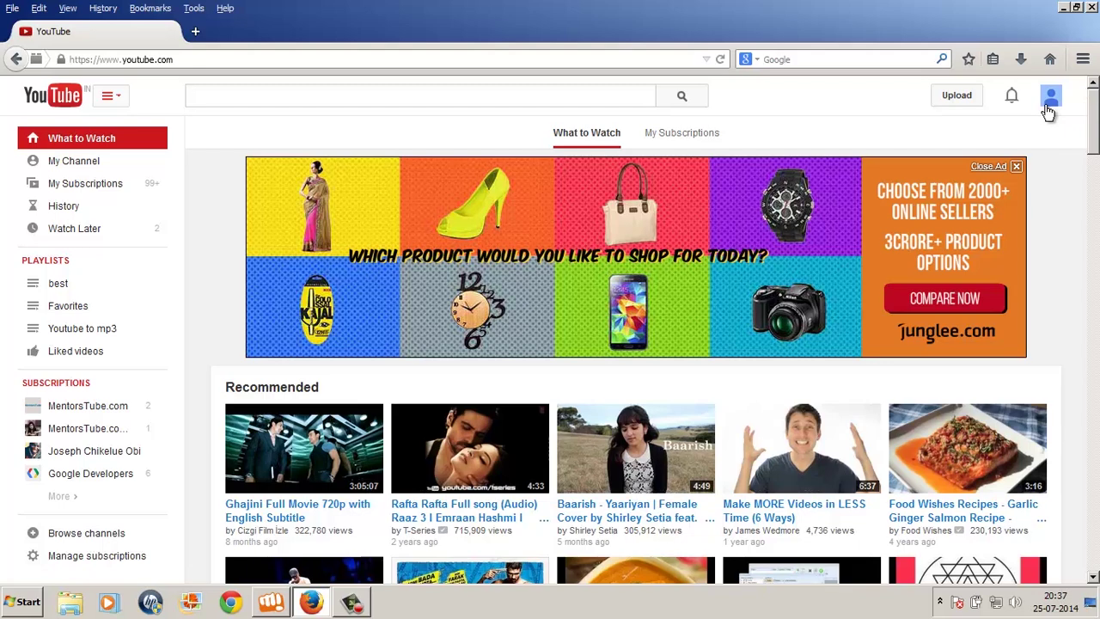
{"action": "left_click", "coordinate": [1051, 100]}
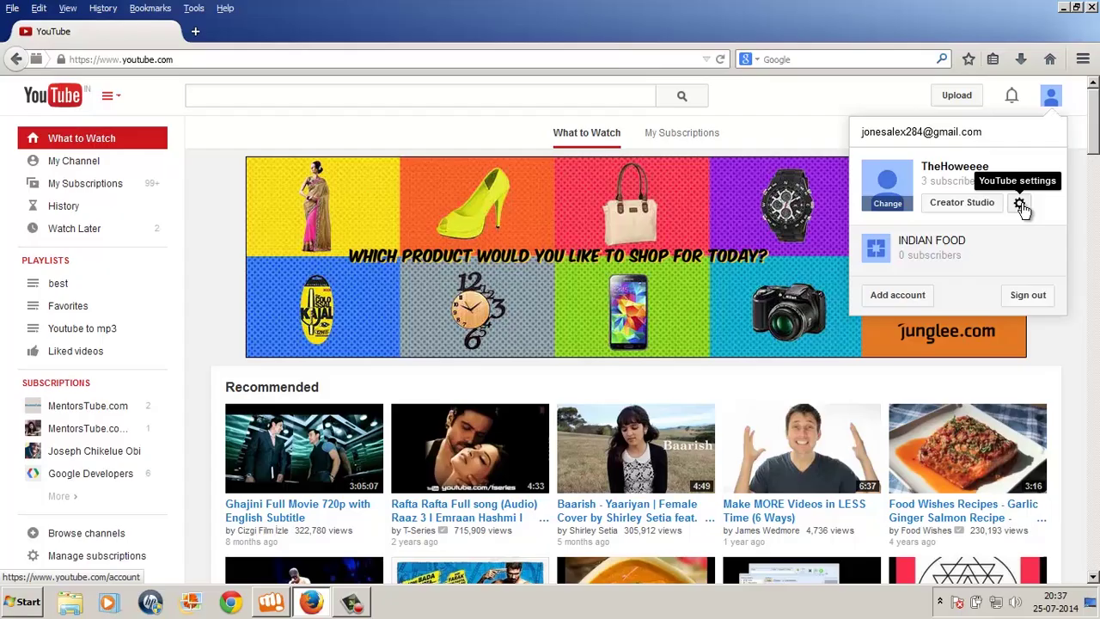
Step: Open TheHoweeee's account settings and load its copied address in a tab, then close that tab
{"action": "left_click", "coordinate": [1020, 204]}
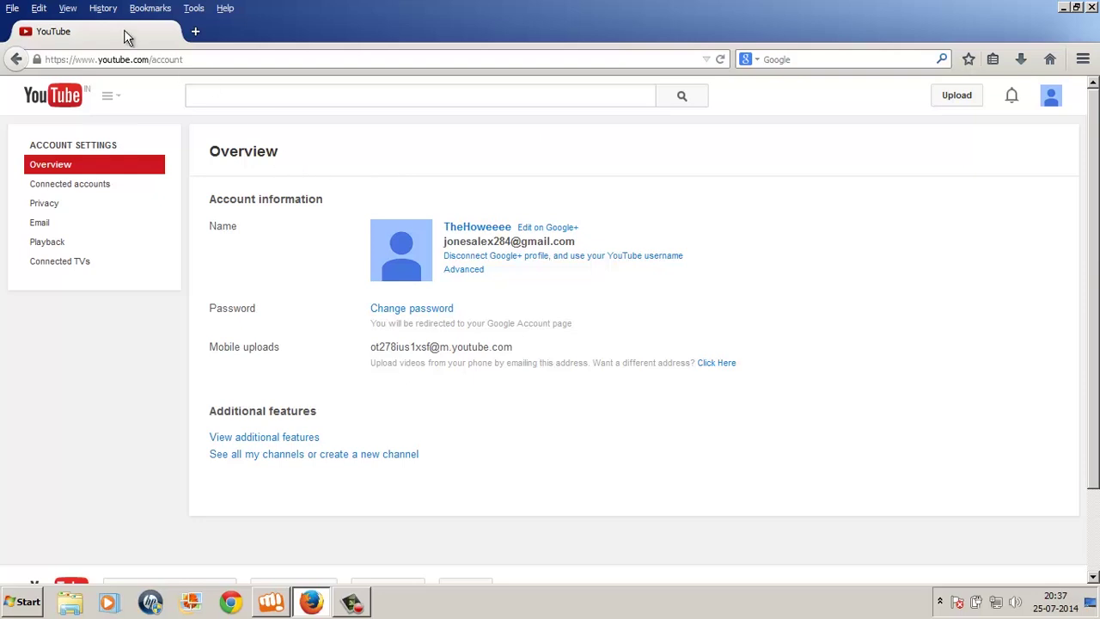
{"action": "left_click", "coordinate": [146, 59]}
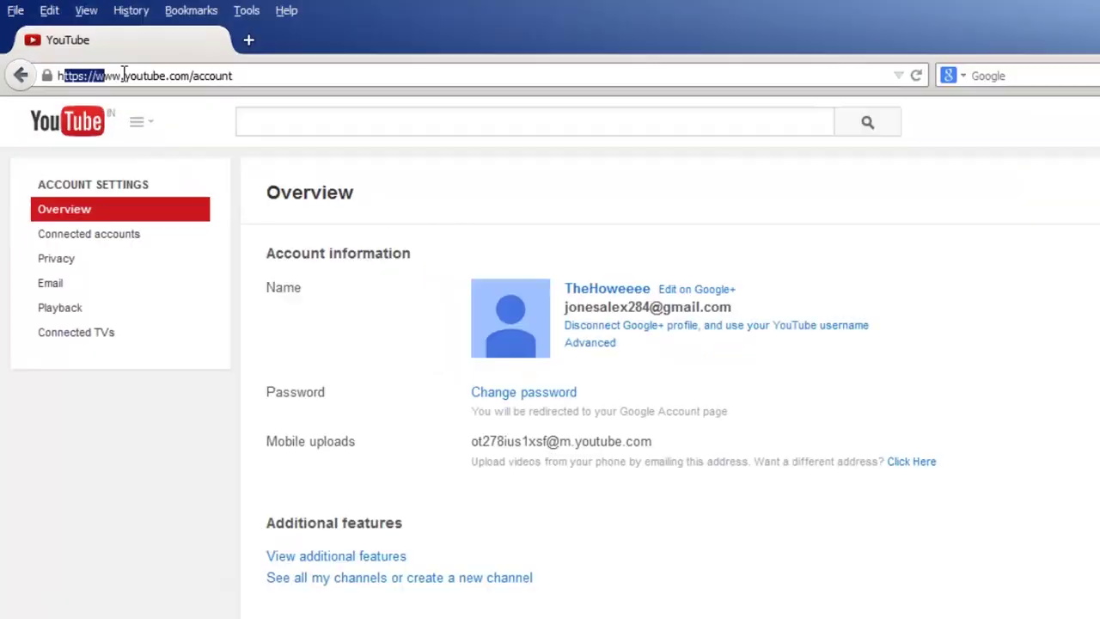
{"action": "left_click_drag", "start_coordinate": [50, 59], "coordinate": [140, 58]}
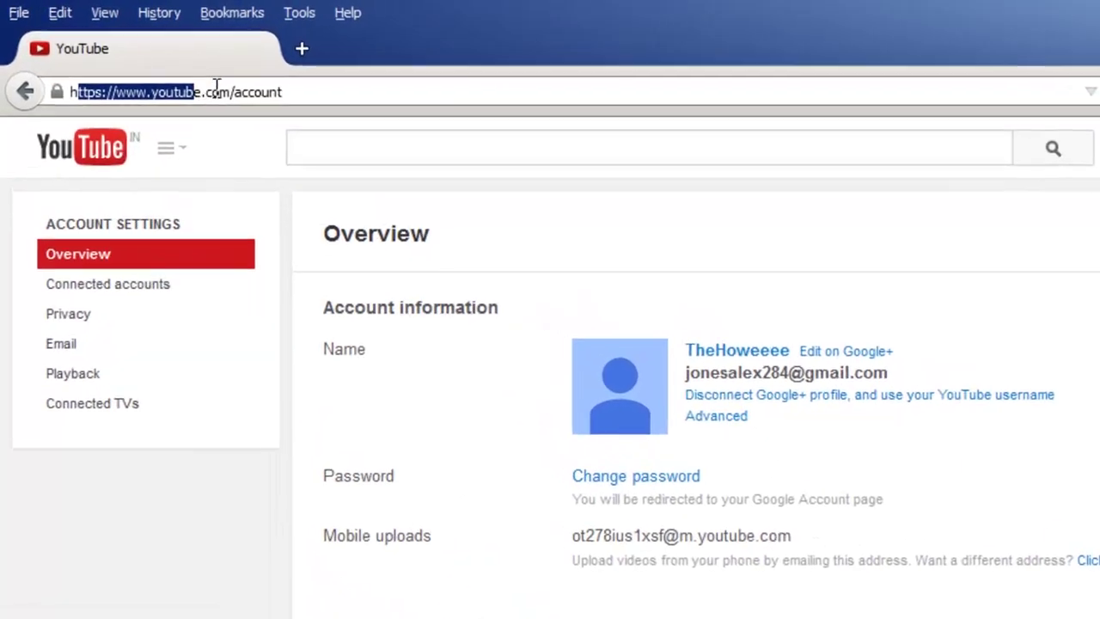
{"action": "left_click_drag", "start_coordinate": [216, 87], "coordinate": [307, 84]}
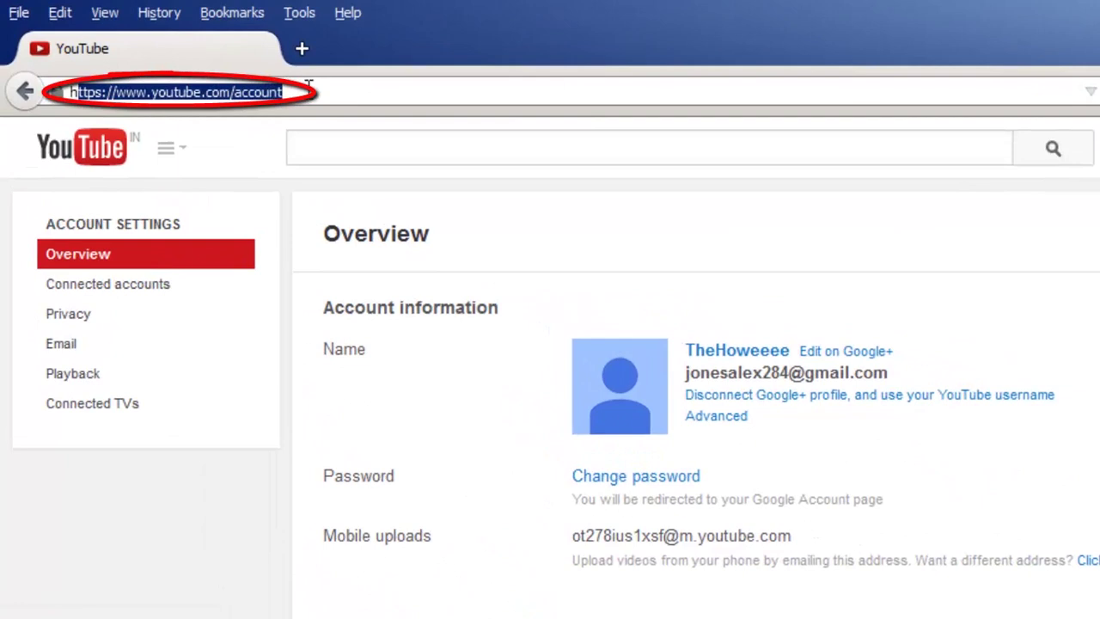
{"action": "left_click_drag", "start_coordinate": [307, 83], "coordinate": [88, 86]}
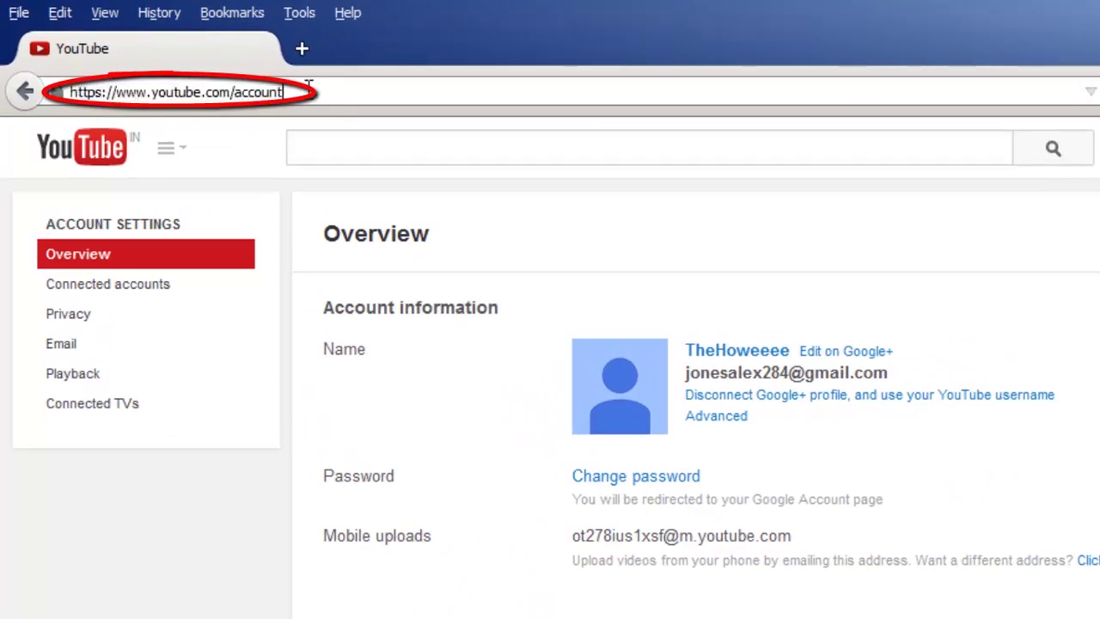
{"action": "right_click", "coordinate": [87, 86]}
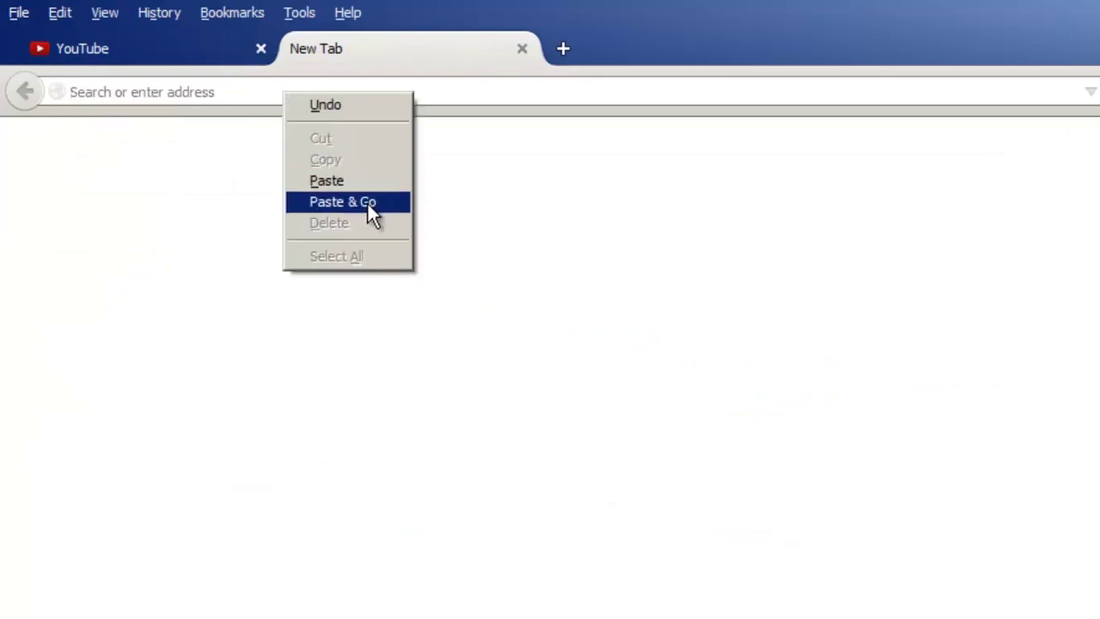
{"action": "left_click", "coordinate": [367, 201]}
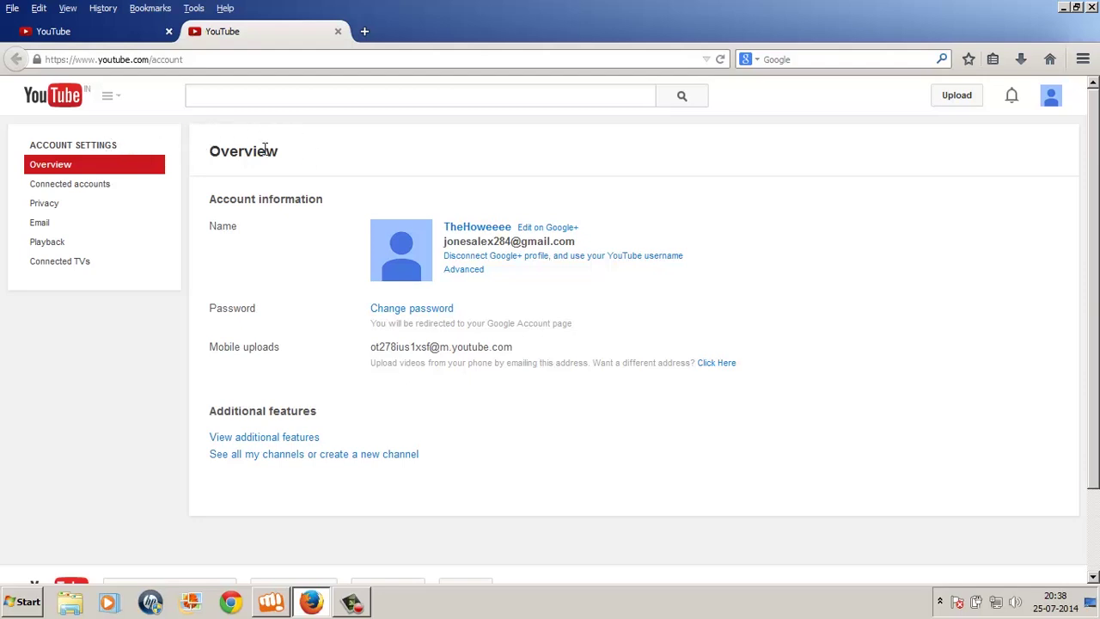
{"action": "key", "text": "ctrl+w"}
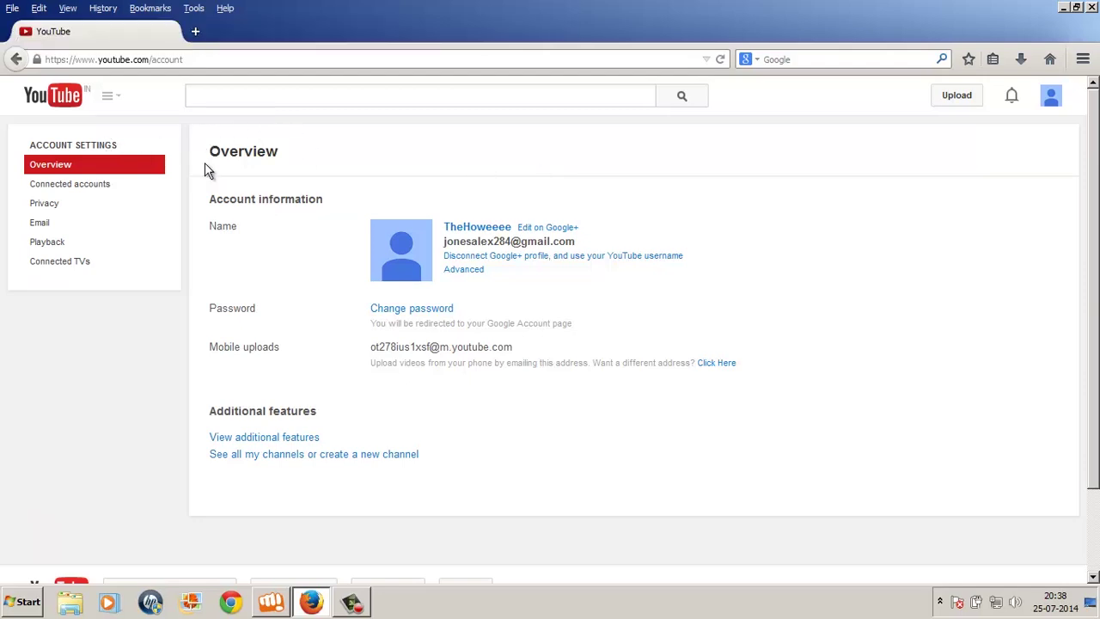
Step: Follow the TheHoweeee name link under Account information to its Google+ profile
{"action": "left_click_drag", "start_coordinate": [210, 203], "coordinate": [337, 216]}
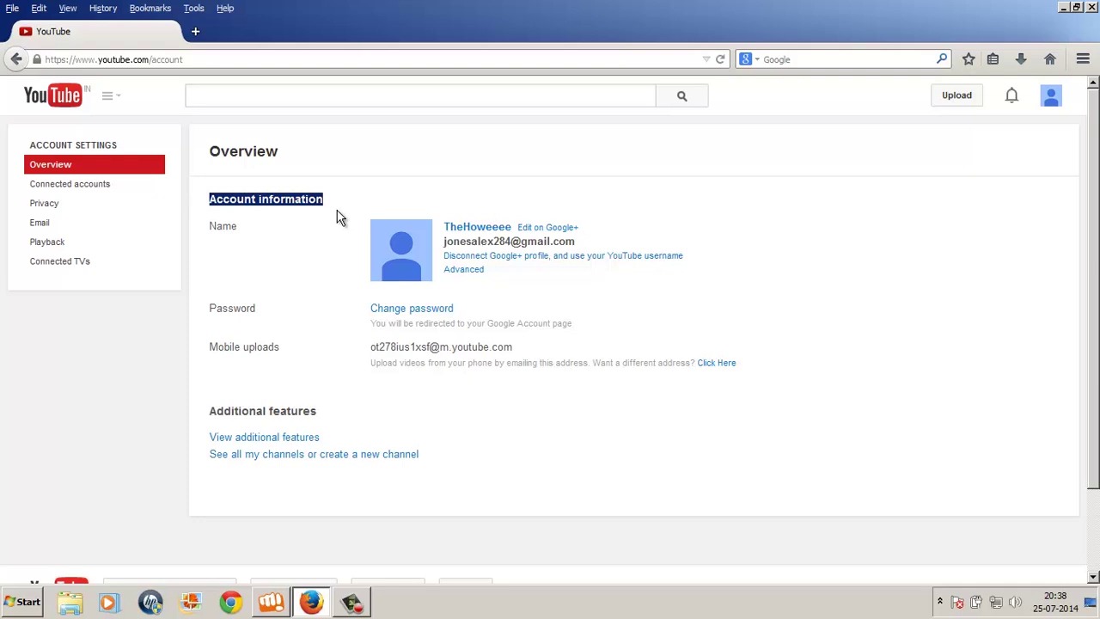
{"action": "left_click", "coordinate": [509, 190]}
{"action": "left_click", "coordinate": [493, 228]}
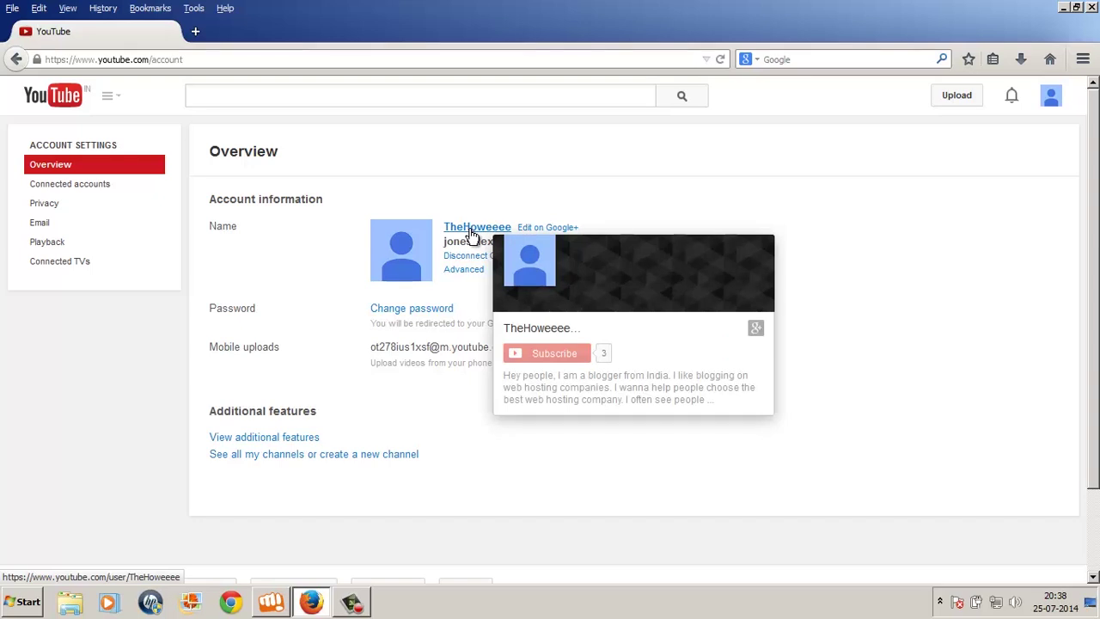
{"action": "mouse_move", "coordinate": [437, 222]}
{"action": "left_mouse_down"}
{"action": "mouse_move", "coordinate": [543, 206]}
{"action": "mouse_move", "coordinate": [632, 213]}
{"action": "left_mouse_up"}
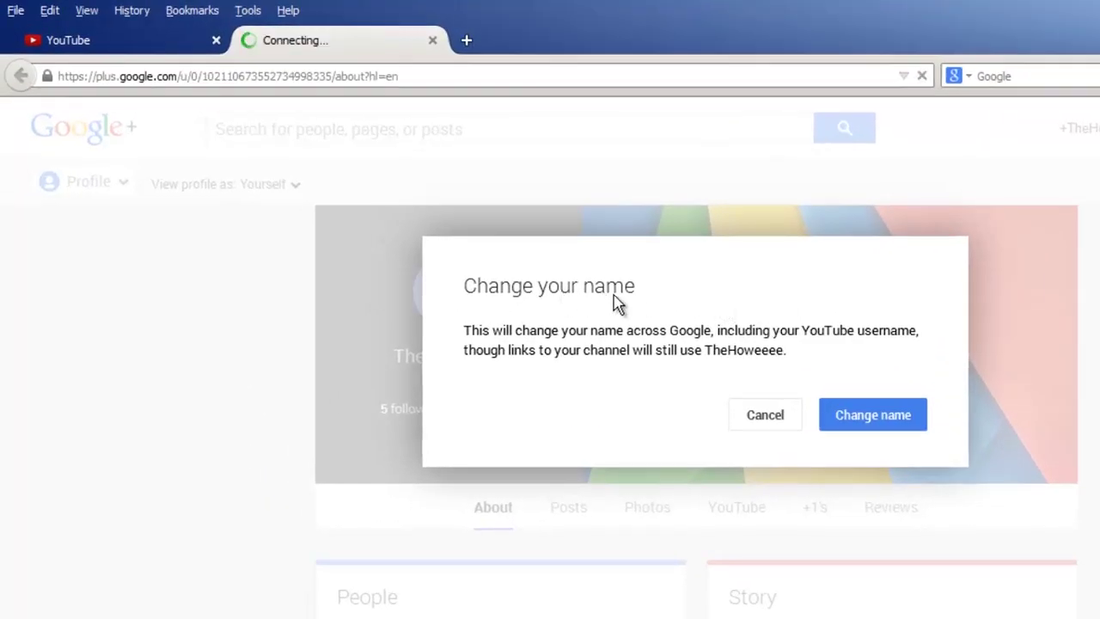
Step: Open Google+'s name editor for TheHoweeee, then cancel it without changing the name
{"action": "left_click", "coordinate": [873, 416]}
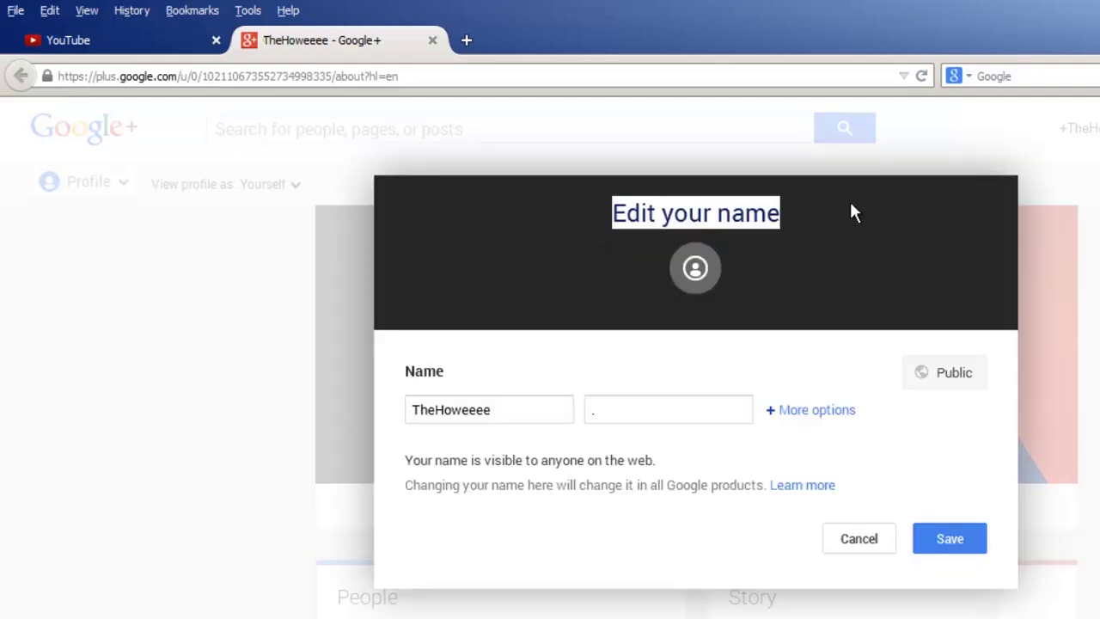
{"action": "left_click", "coordinate": [851, 212]}
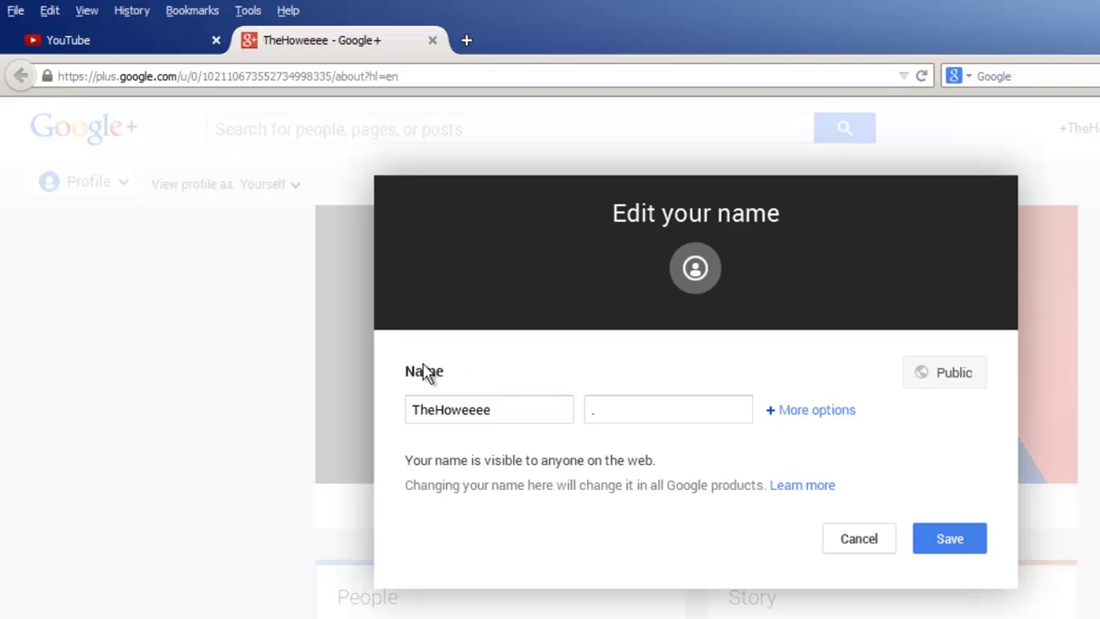
{"action": "left_click", "coordinate": [526, 407]}
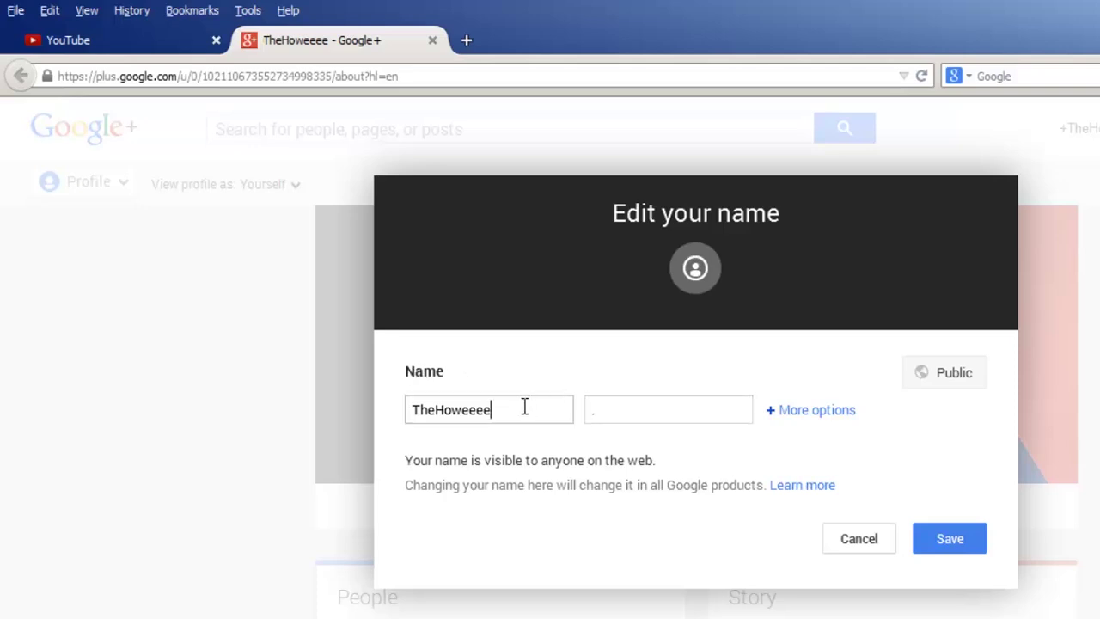
{"action": "left_click", "coordinate": [633, 418]}
{"action": "left_click_drag", "start_coordinate": [504, 409], "coordinate": [334, 384]}
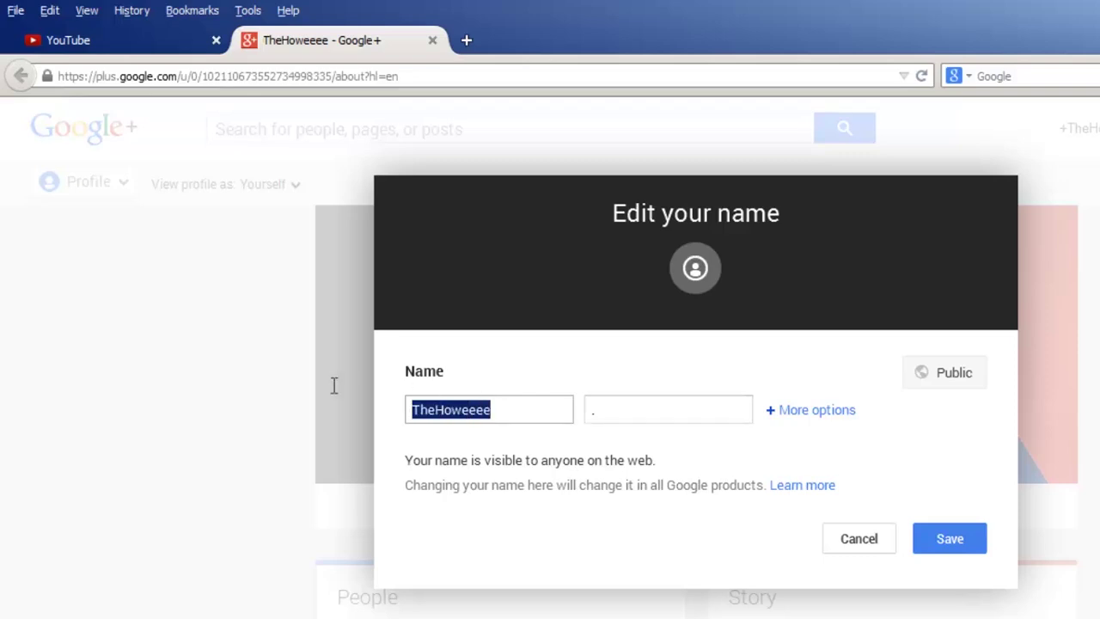
{"action": "left_click", "coordinate": [651, 410]}
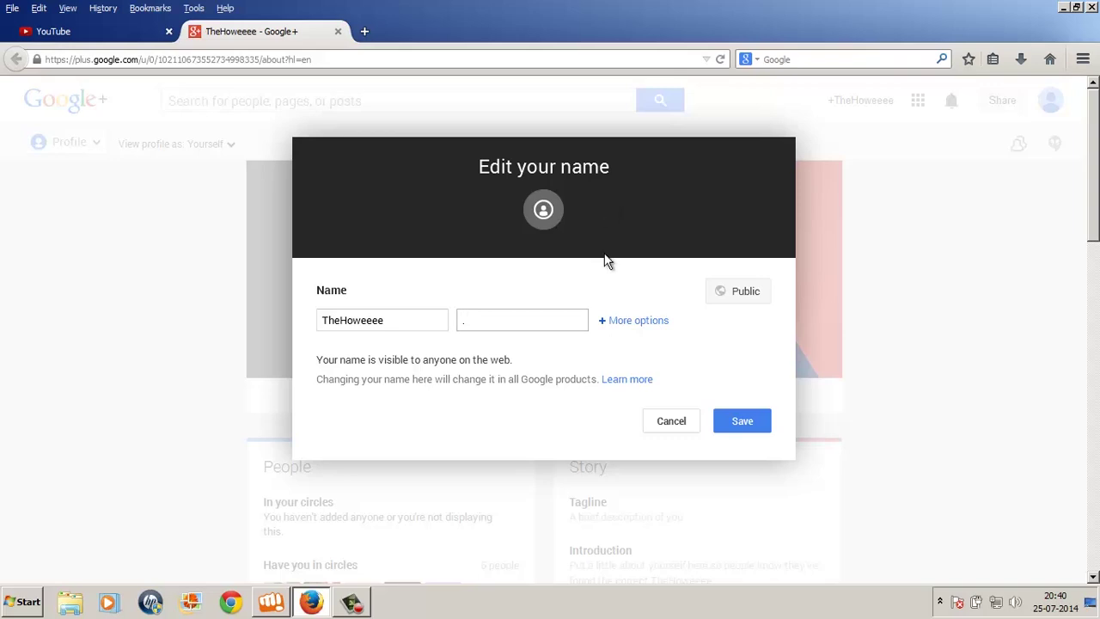
{"action": "left_click", "coordinate": [671, 426]}
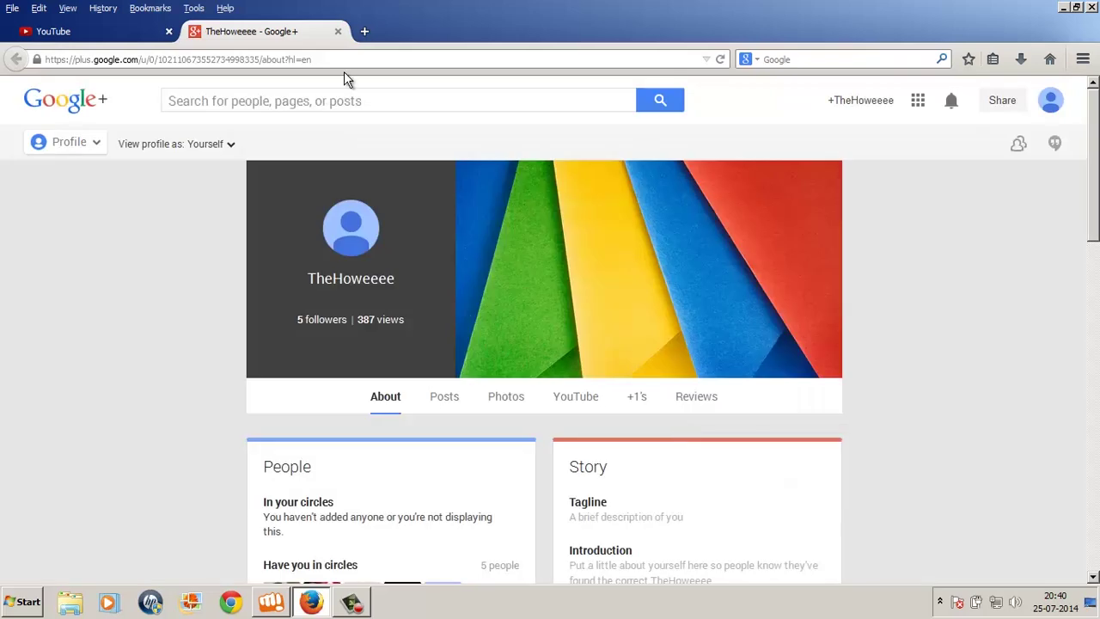
Step: Close the Google+ tab, switch to the INDIAN FOOD channel and reopen its YouTube settings
{"action": "left_click", "coordinate": [340, 32]}
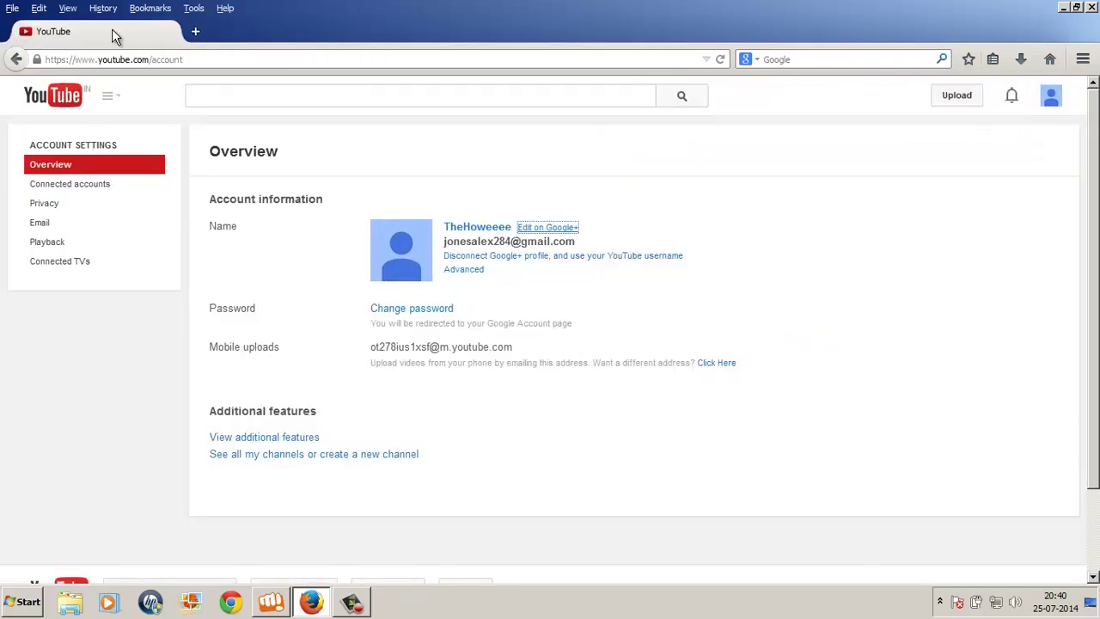
{"action": "left_click", "coordinate": [1052, 98]}
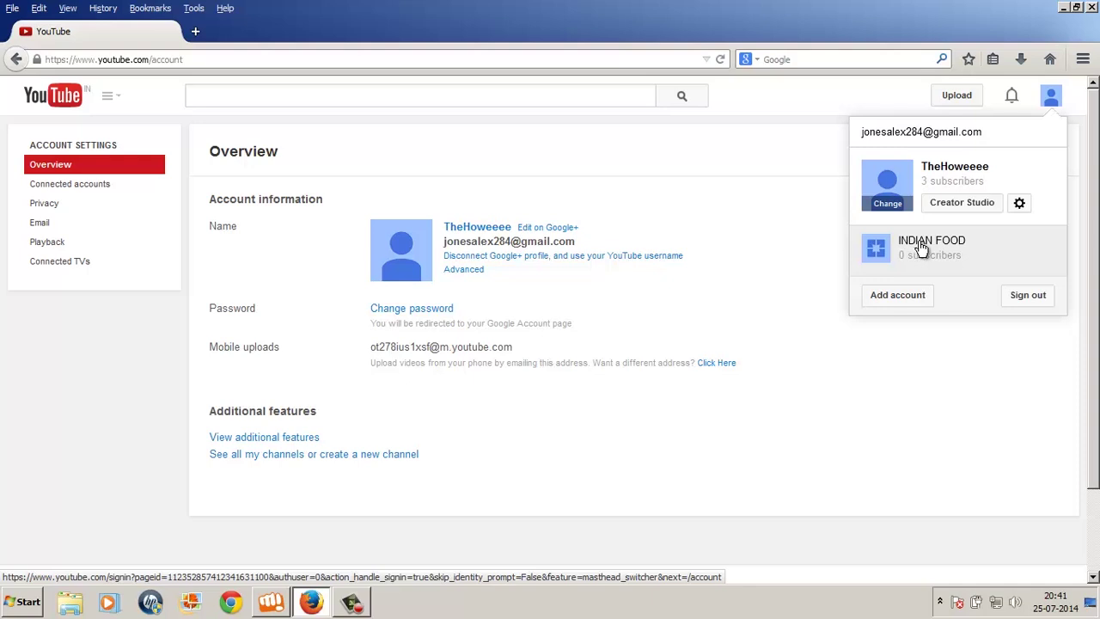
{"action": "left_click", "coordinate": [910, 246]}
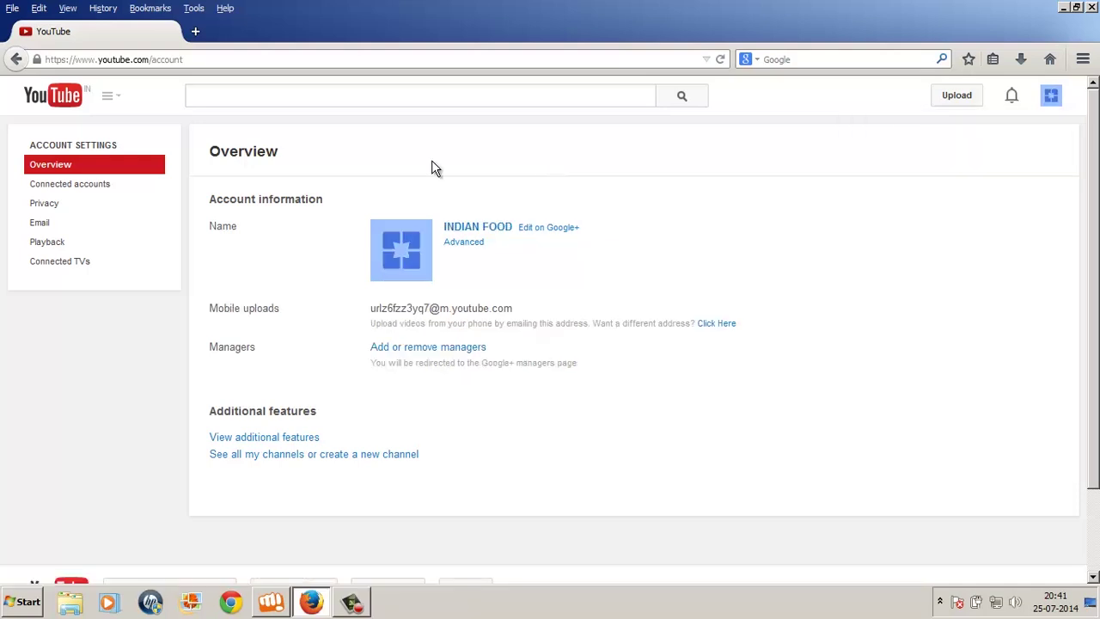
{"action": "left_click", "coordinate": [1054, 97]}
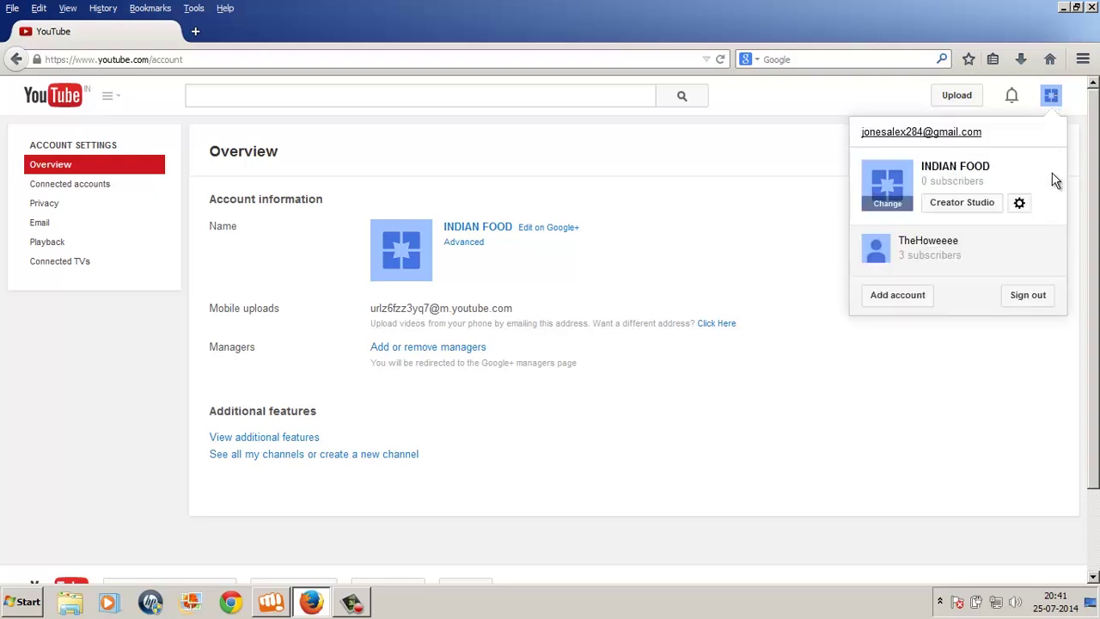
{"action": "left_click", "coordinate": [1019, 209]}
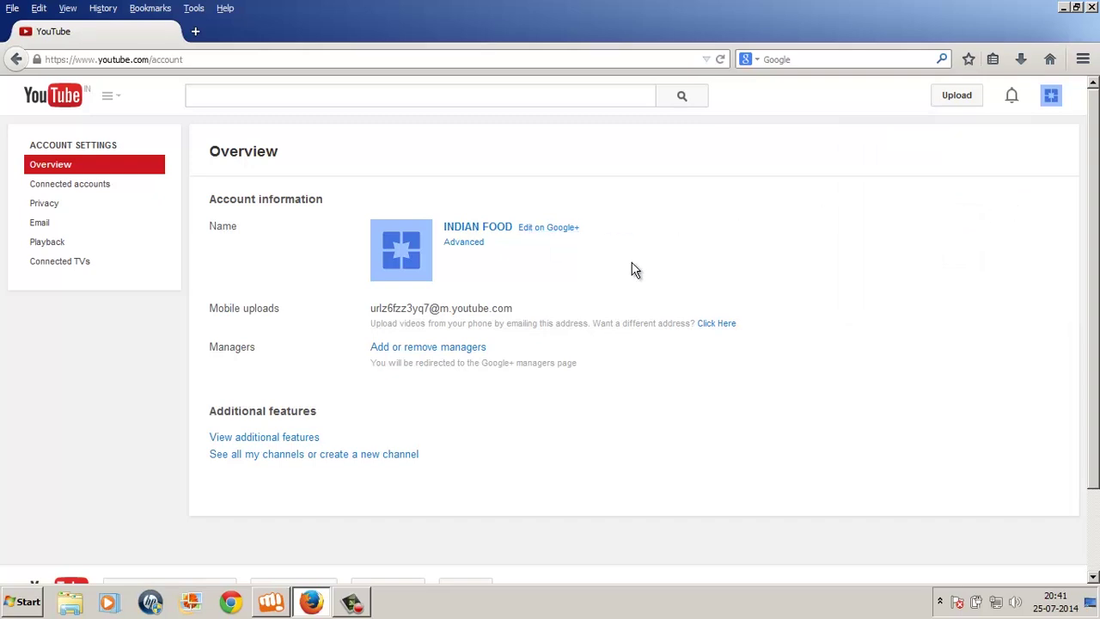
Step: Append 'New' to INDIAN FOOD in the Edit your name dialog and save
{"action": "left_click", "coordinate": [543, 228]}
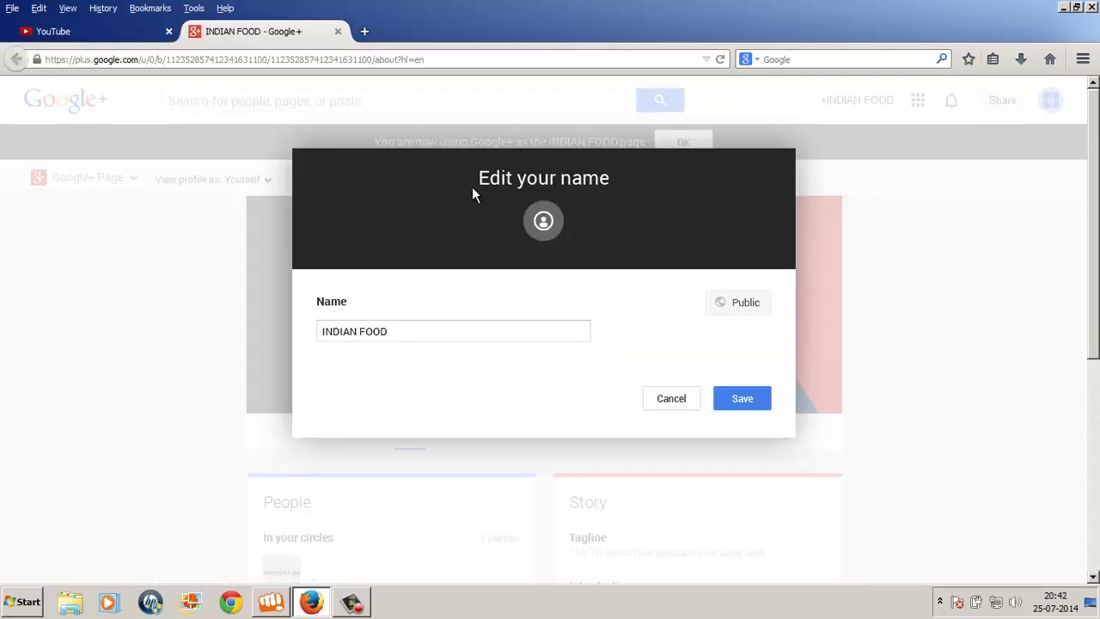
{"action": "left_click_drag", "start_coordinate": [478, 180], "coordinate": [563, 178]}
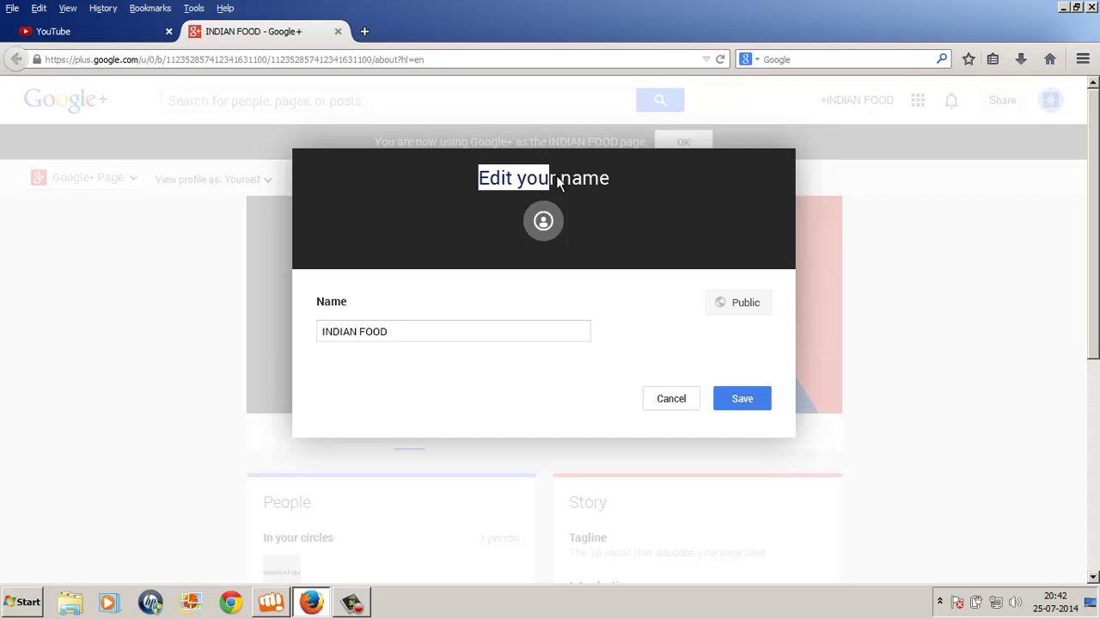
{"action": "left_click", "coordinate": [464, 196]}
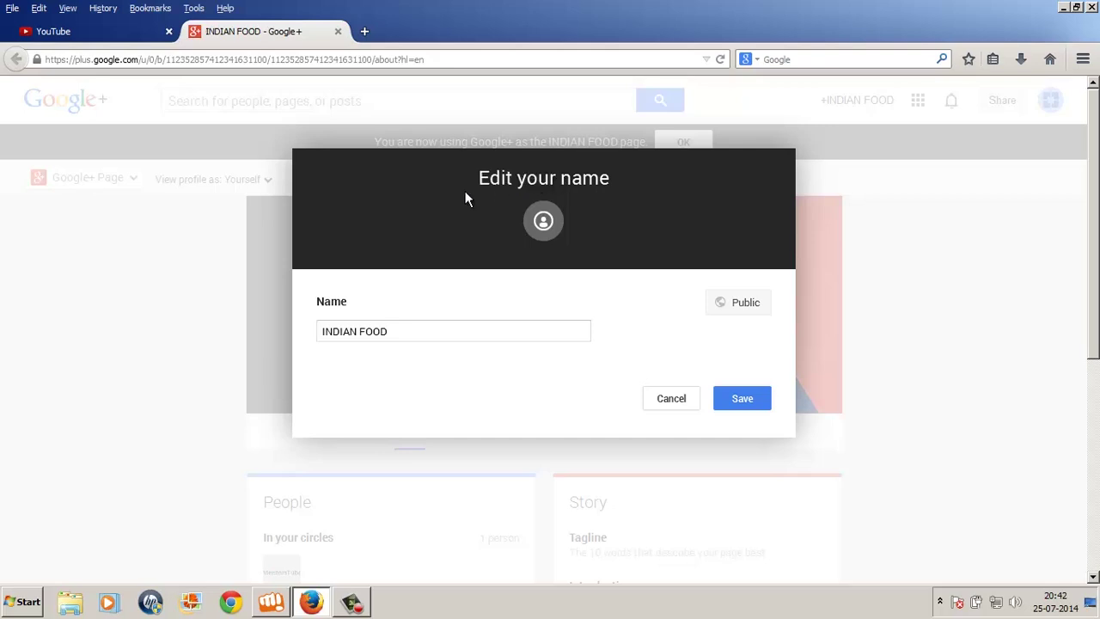
{"action": "left_click_drag", "start_coordinate": [482, 172], "coordinate": [612, 176]}
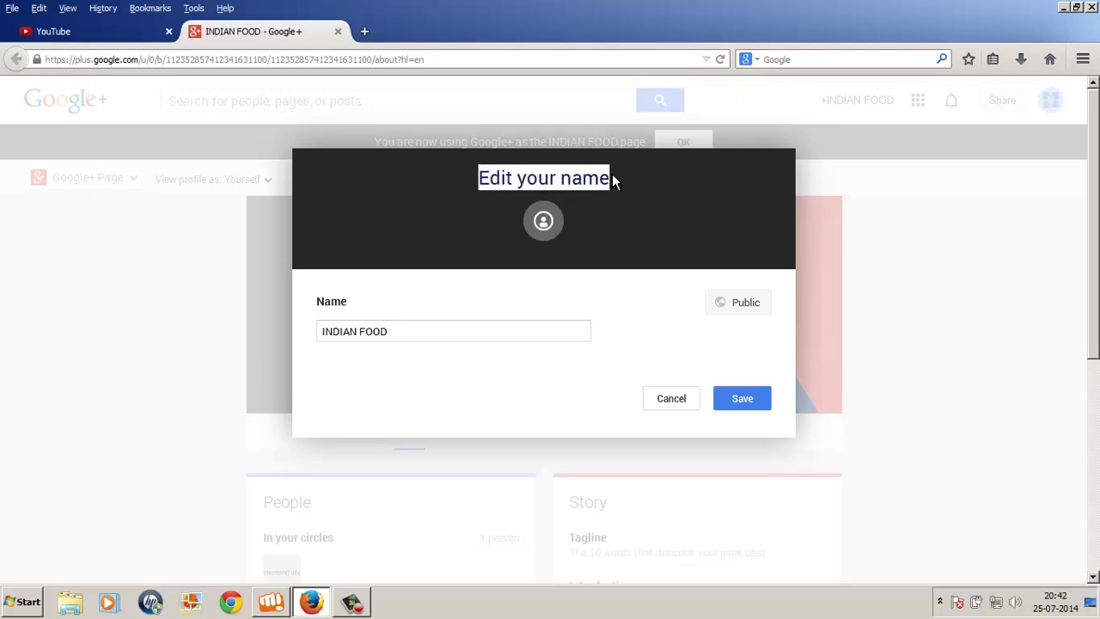
{"action": "left_click_drag", "start_coordinate": [391, 333], "coordinate": [347, 336]}
{"action": "left_click", "coordinate": [460, 325]}
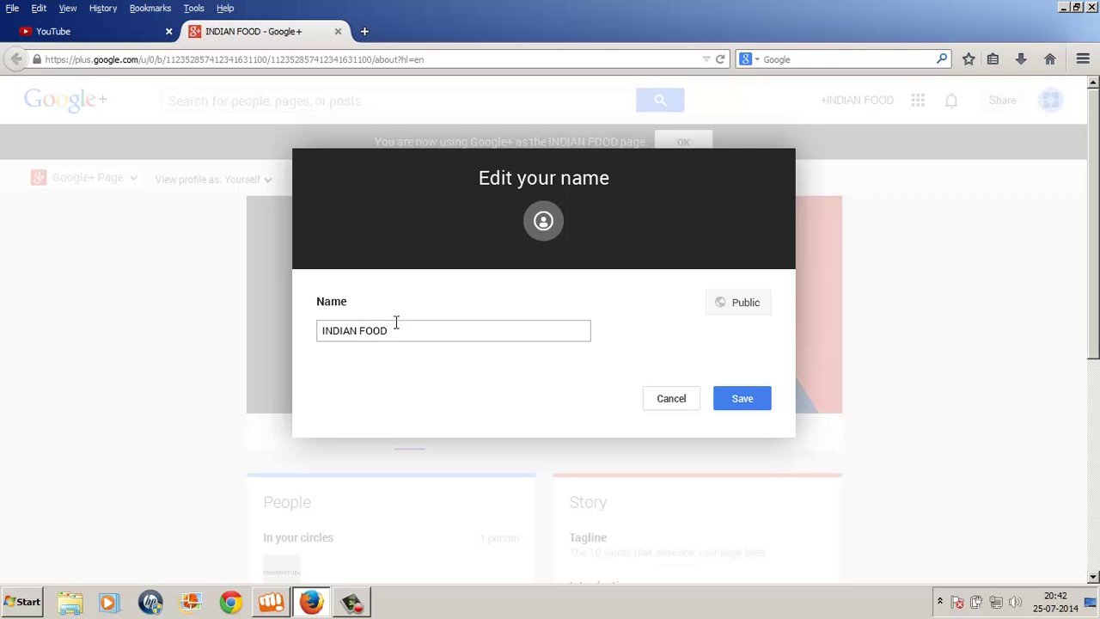
{"action": "type", "text": "New"}
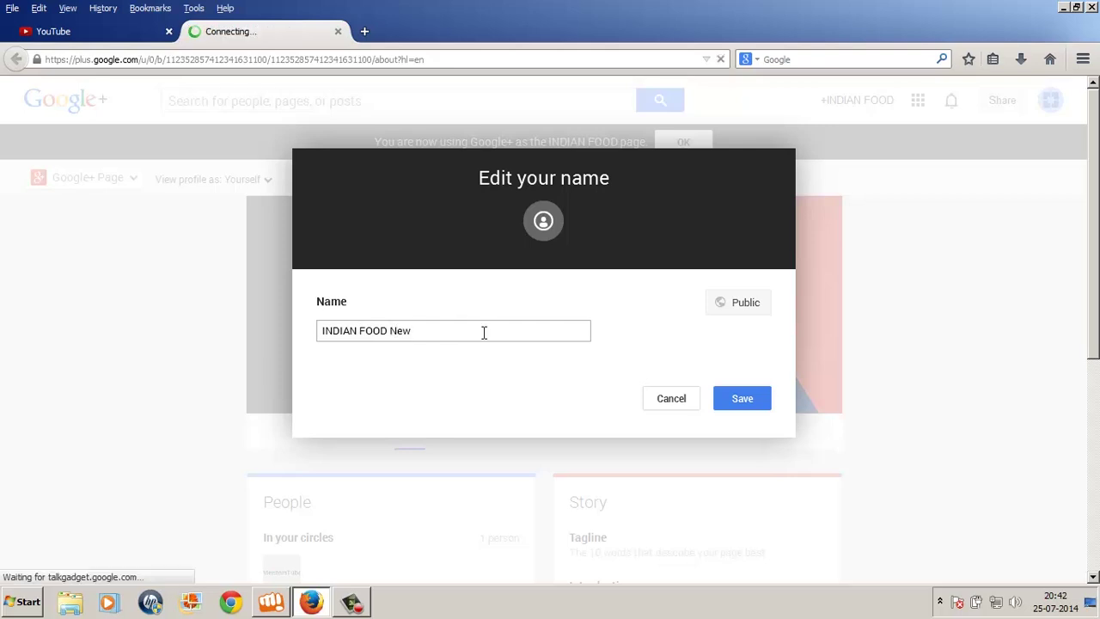
{"action": "left_click", "coordinate": [738, 402]}
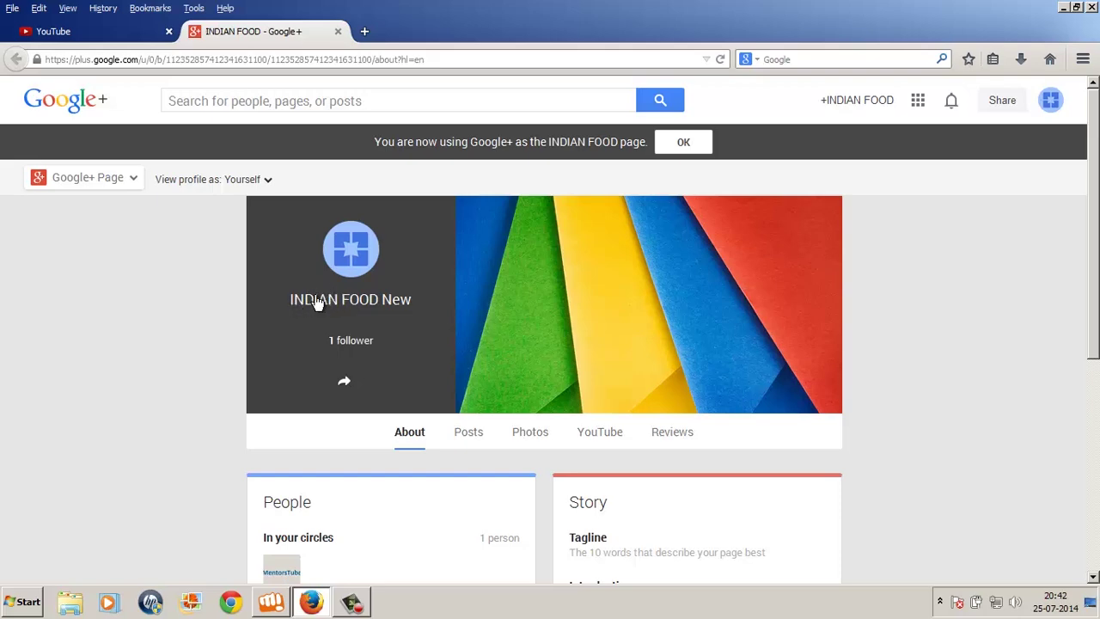
Step: Go through Creator Studio to the channel page and confirm its title reads INDIAN FOOD New
{"action": "left_click", "coordinate": [110, 31]}
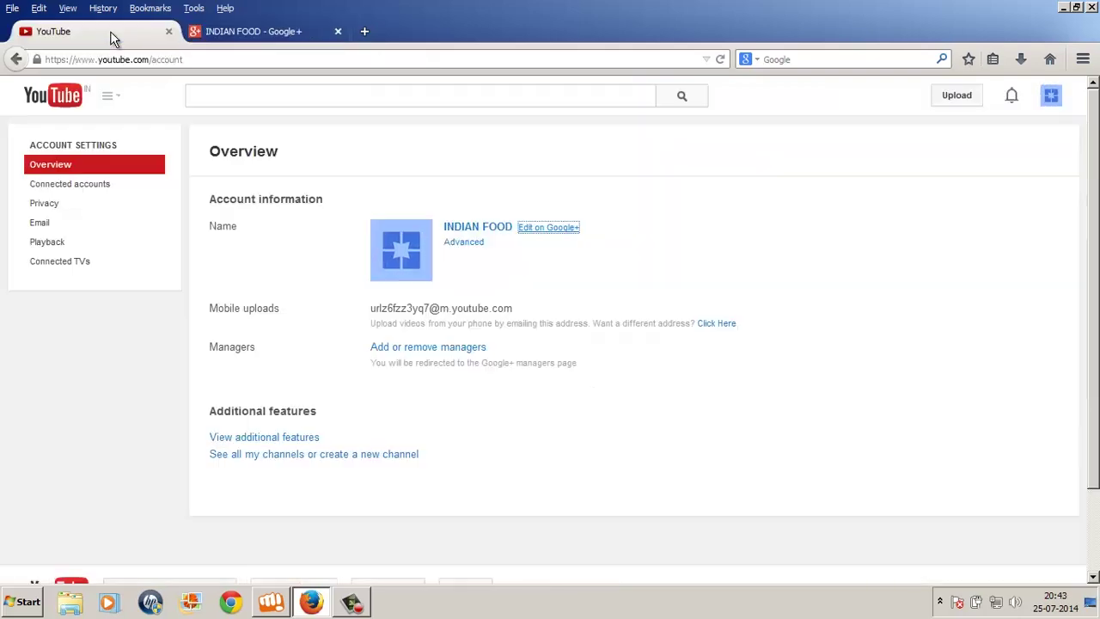
{"action": "left_click", "coordinate": [50, 94]}
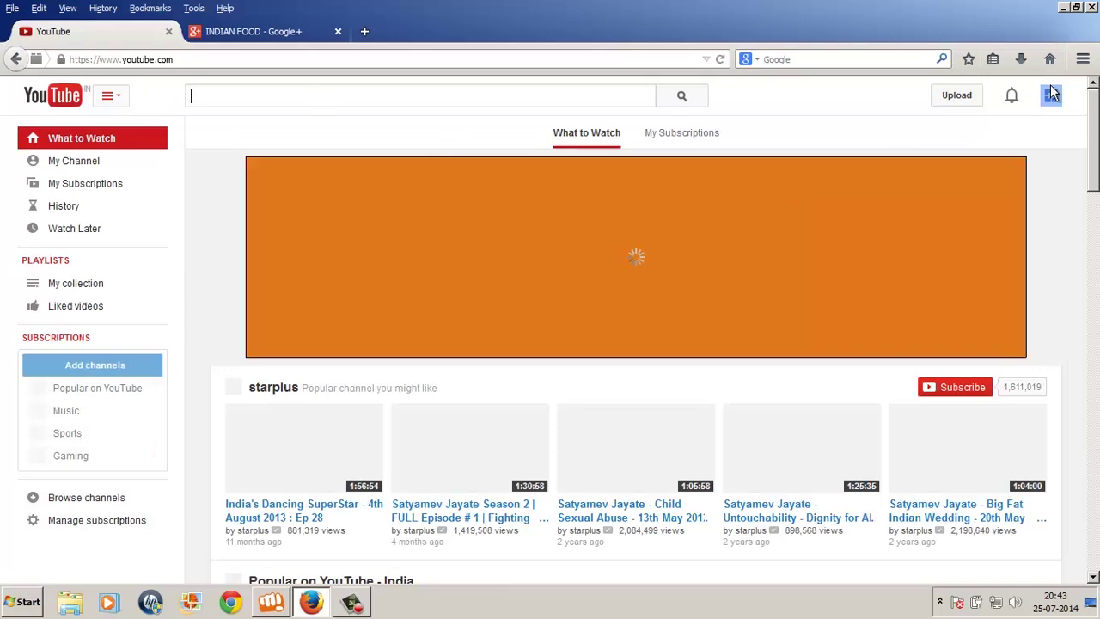
{"action": "left_click", "coordinate": [1052, 94]}
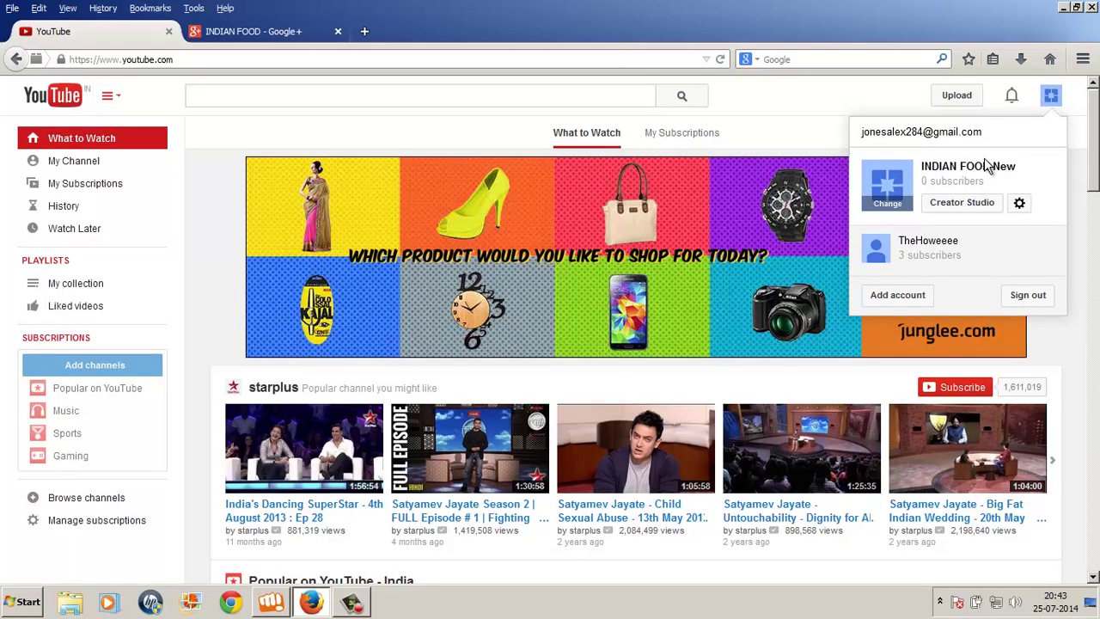
{"action": "left_click", "coordinate": [959, 211]}
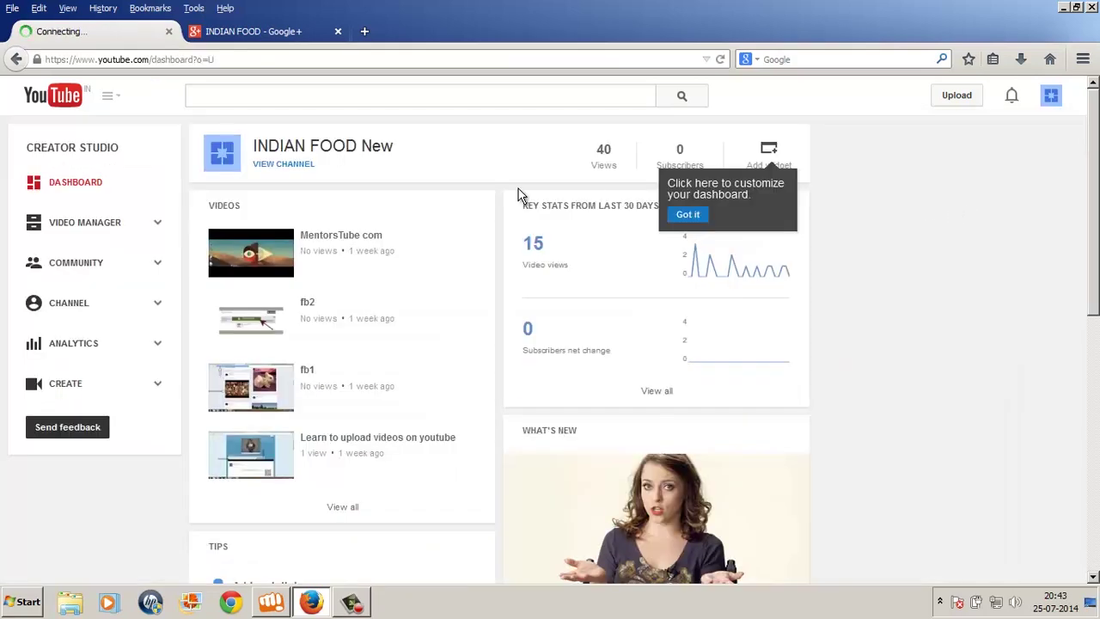
{"action": "left_click", "coordinate": [292, 166]}
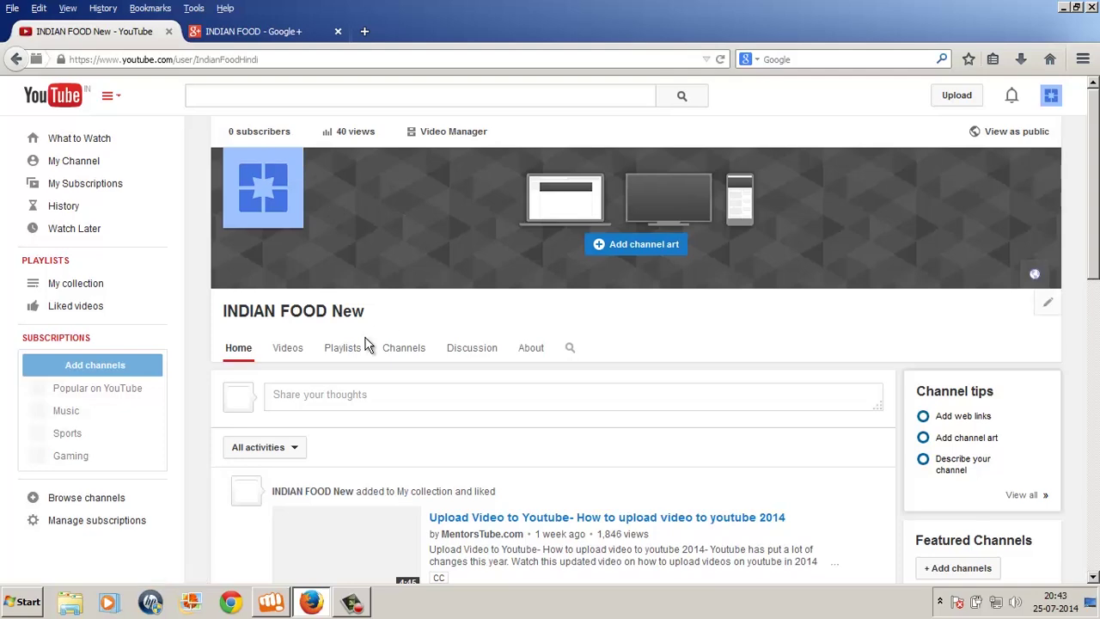
{"action": "left_click_drag", "start_coordinate": [368, 313], "coordinate": [309, 317]}
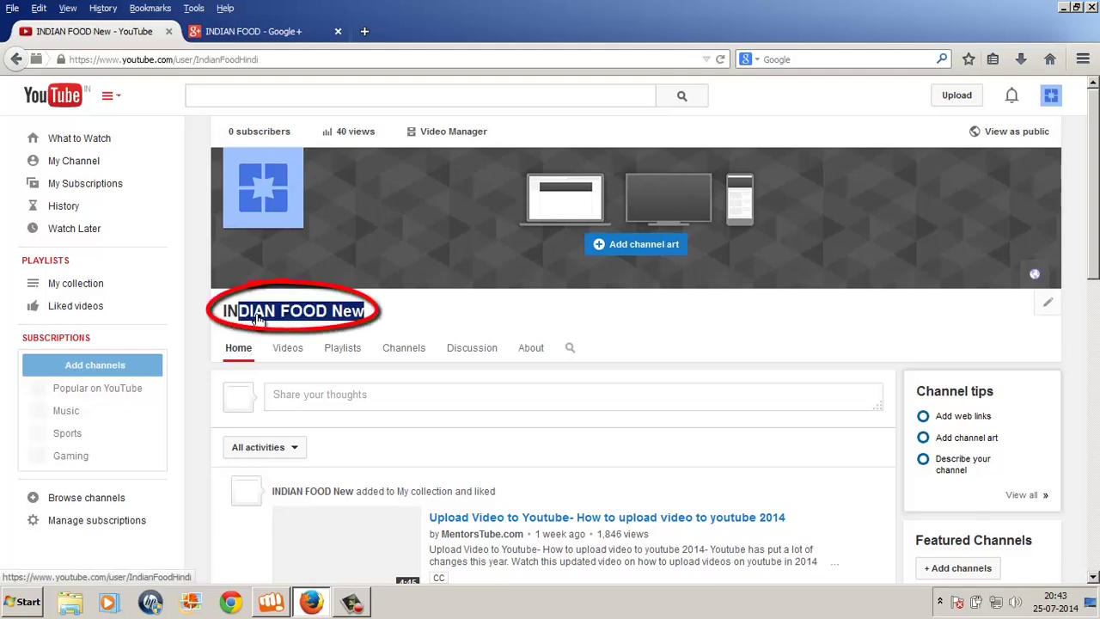